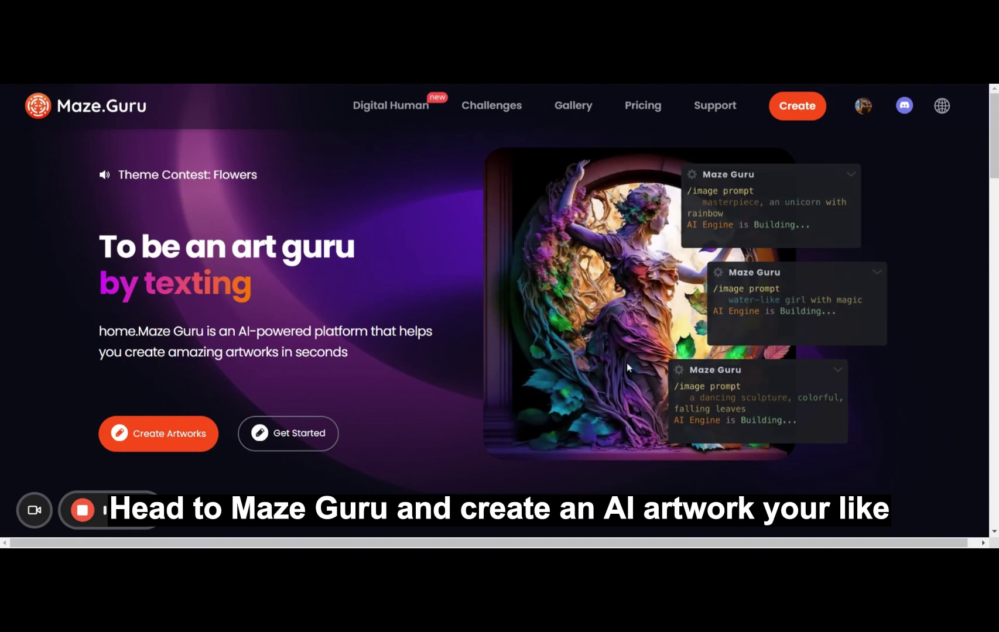
Open Maze.Guru's Create page from the home page's top navigation bar
scroll(560, 373, "down", 2)
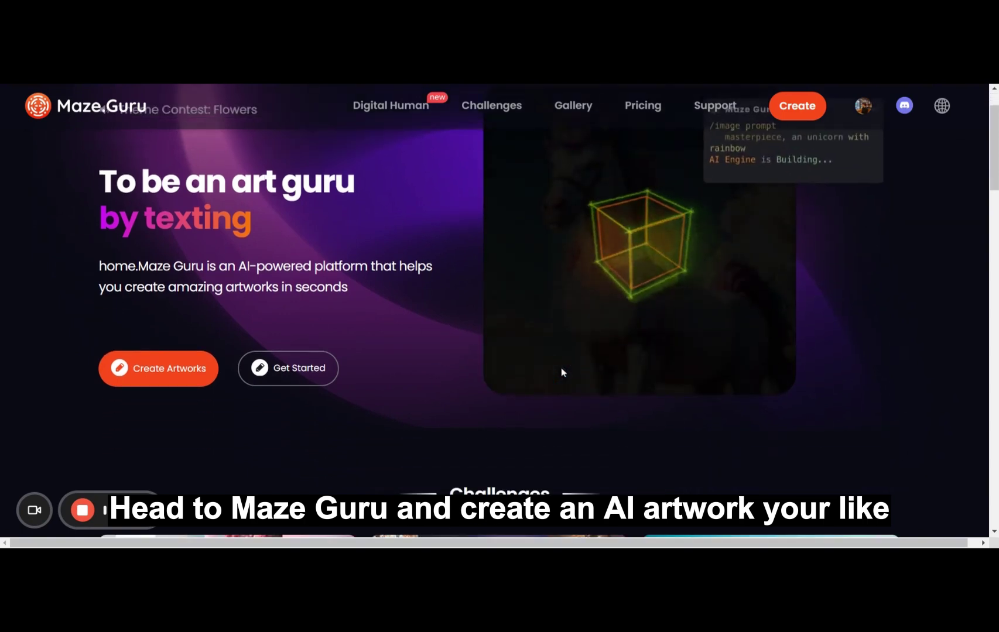
scroll(561, 372, "up", 2)
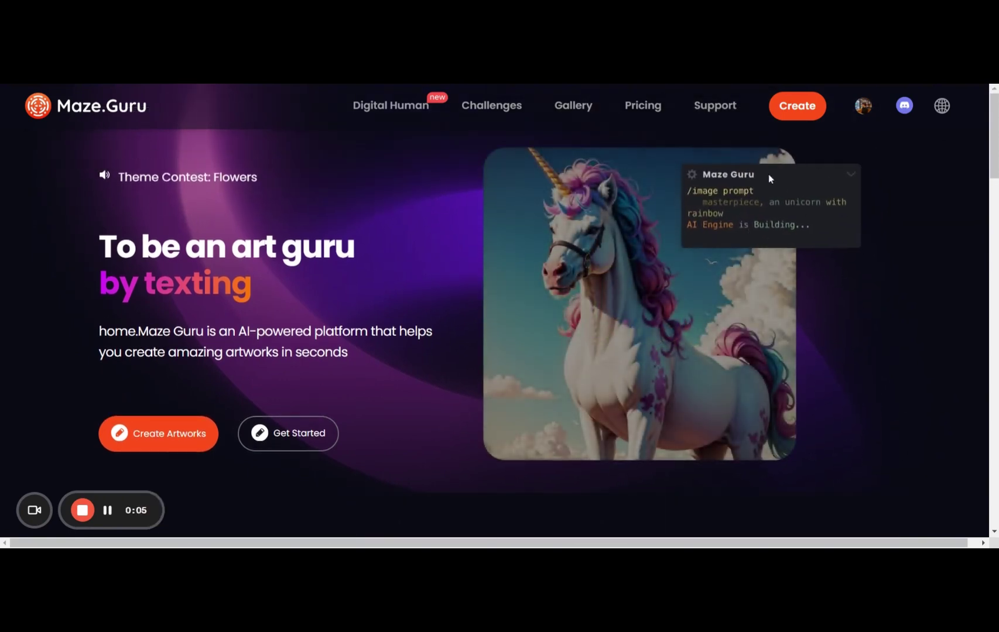
left_click(796, 118)
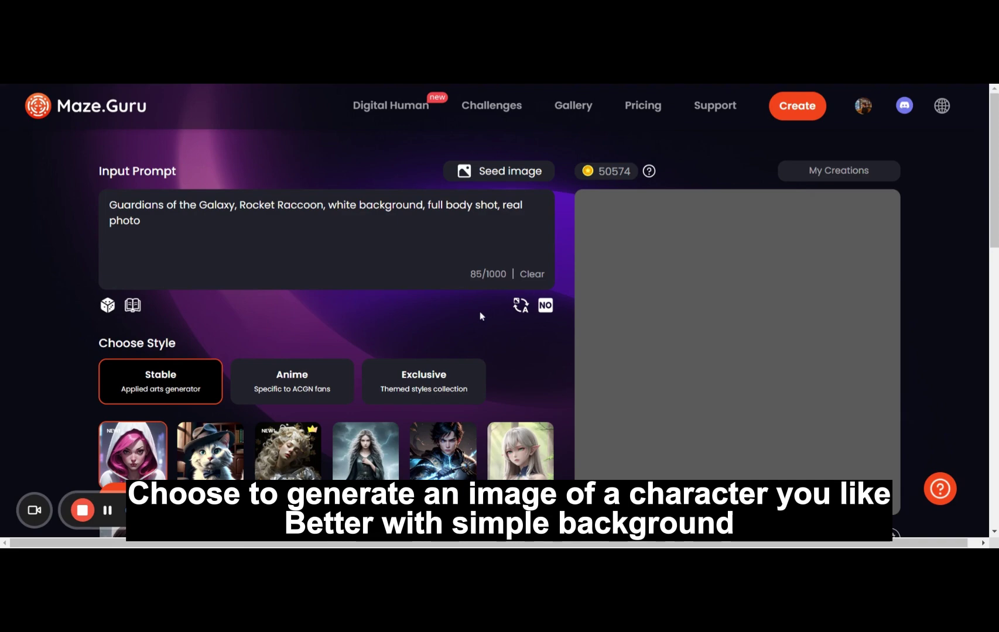
Pick the MJv5 style and 3:4 Illustration size, then launch generation of the Rocket Raccoon images
scroll(468, 323, "down", 3)
scroll(469, 324, "down", 7)
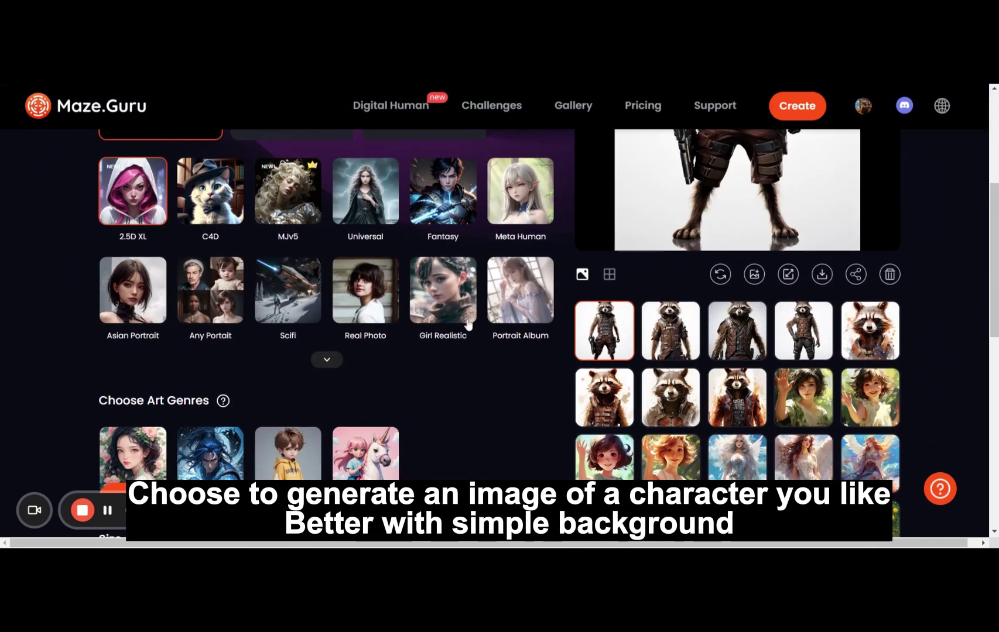
scroll(468, 323, "up", 10)
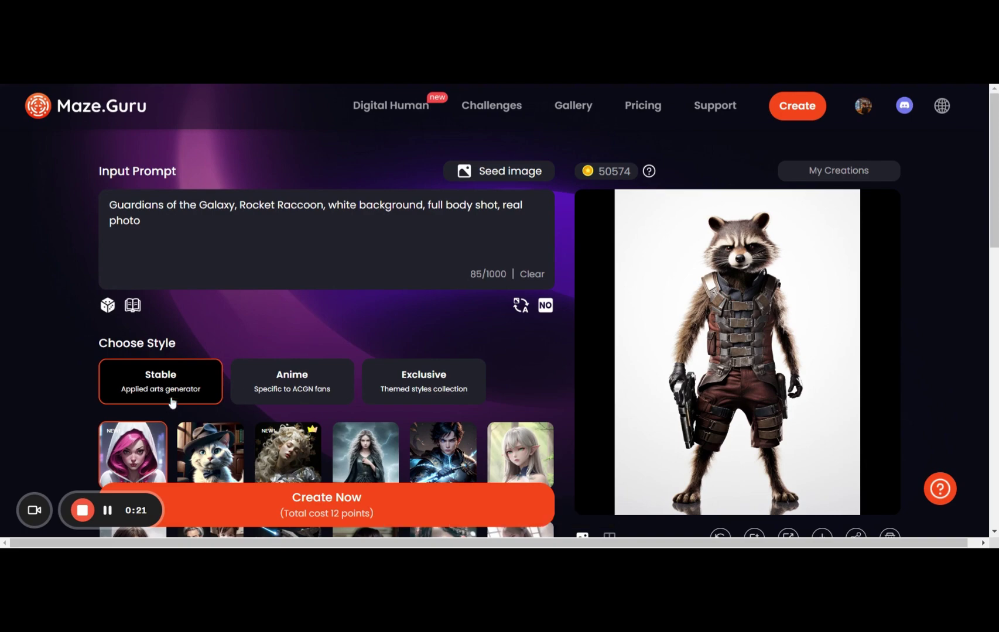
scroll(321, 287, "down", 5)
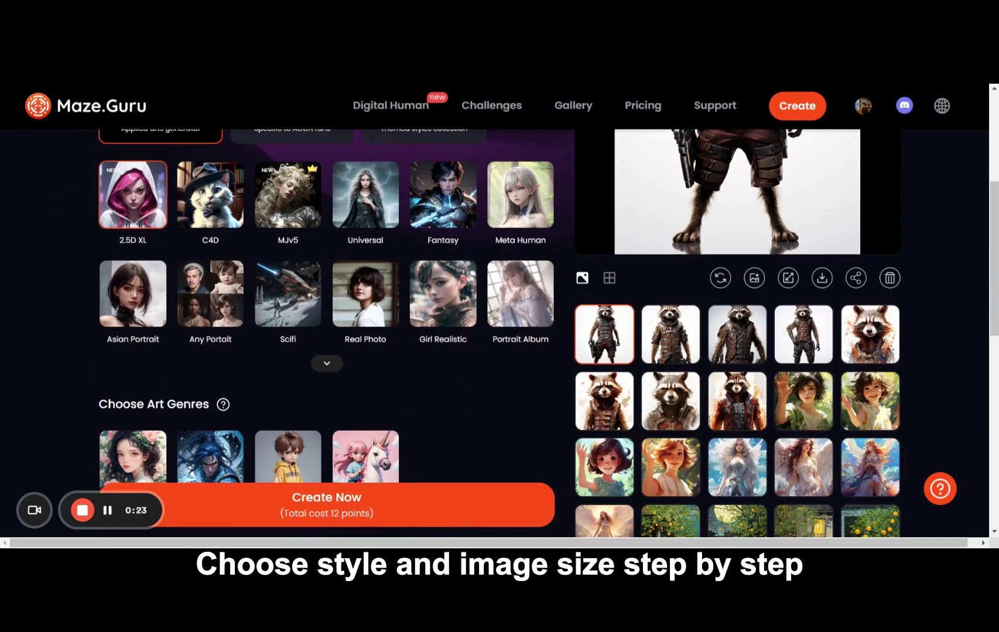
left_click(277, 222)
scroll(461, 280, "down", 5)
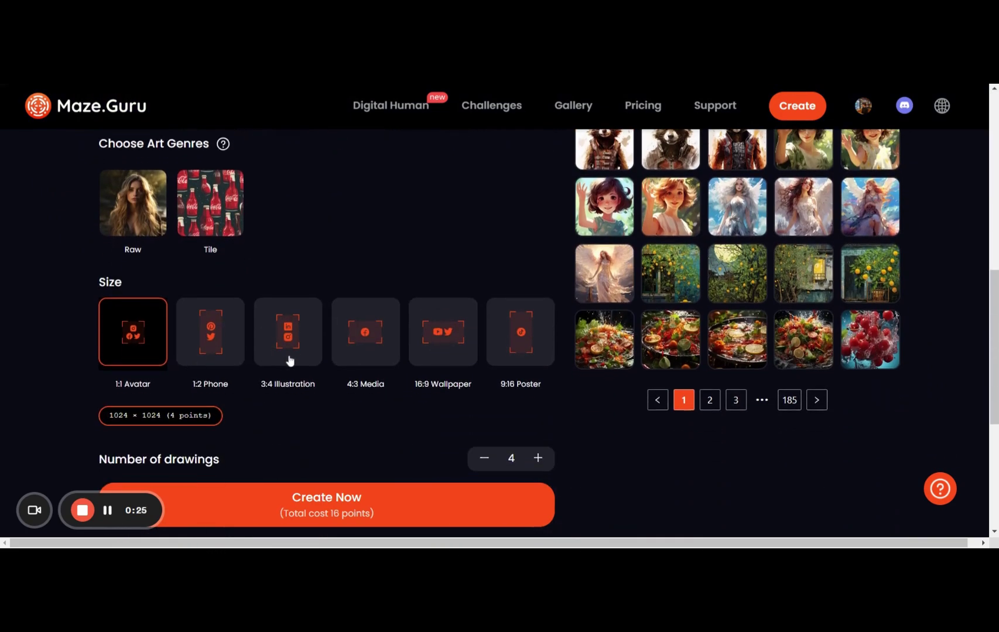
left_click(292, 354)
scroll(424, 323, "down", 5)
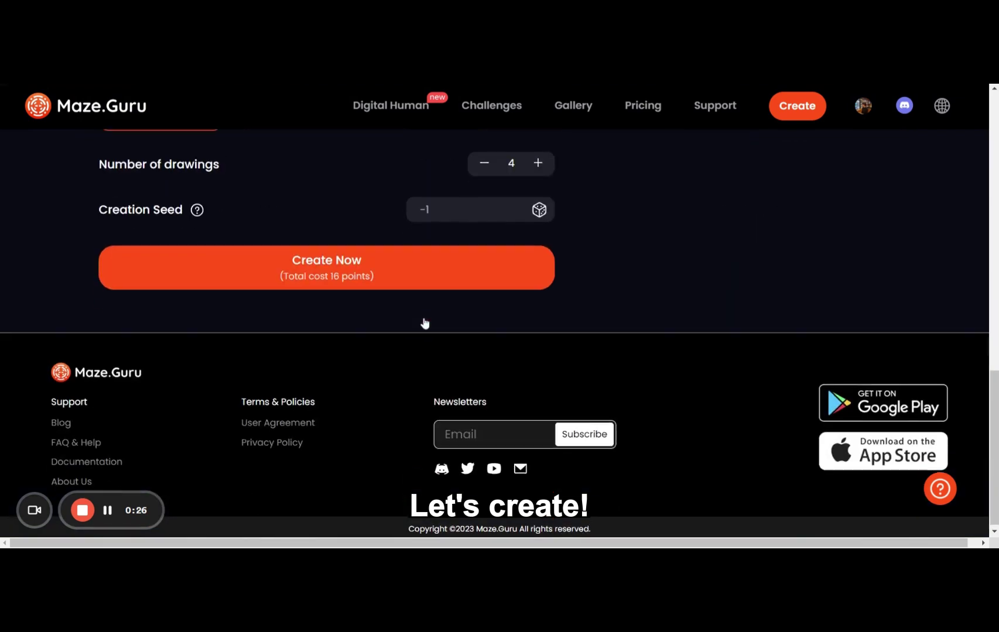
left_click(343, 280)
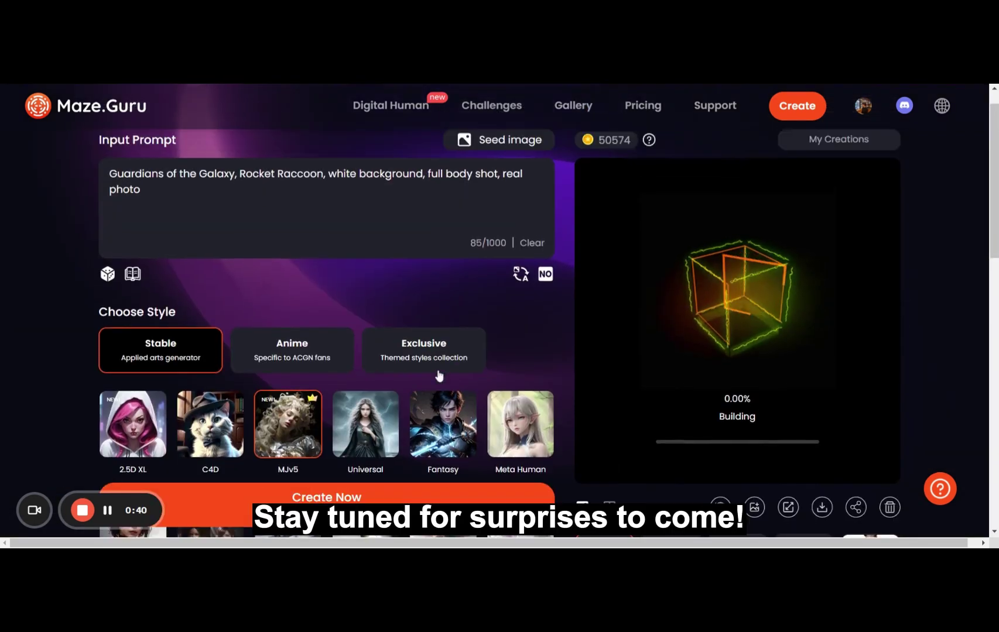
scroll(439, 376, "up", 1)
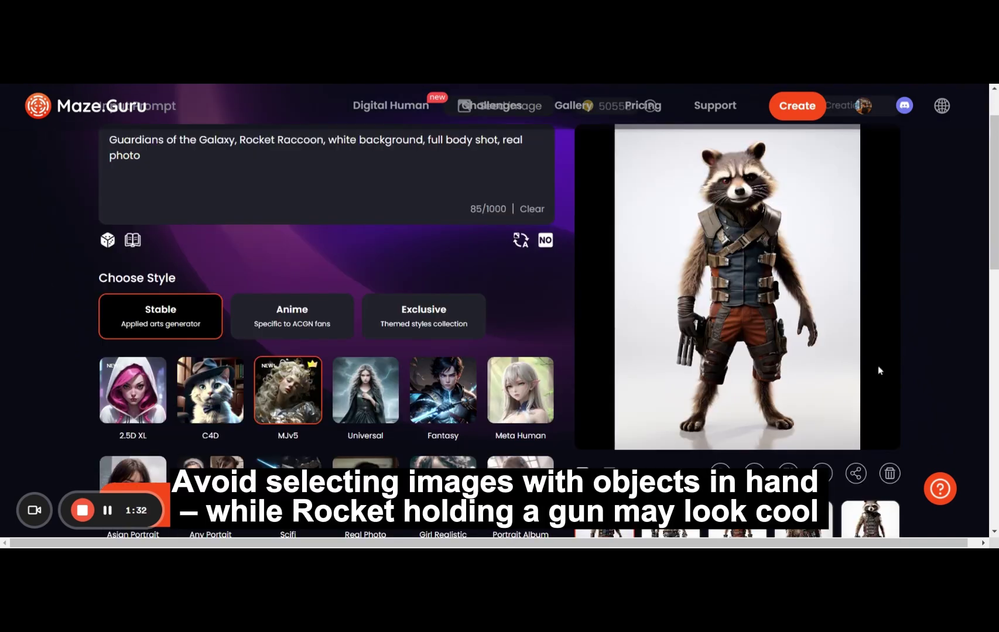
Cycle through the generated Rocket Raccoon images to the full-body one without guns
left_click(883, 289)
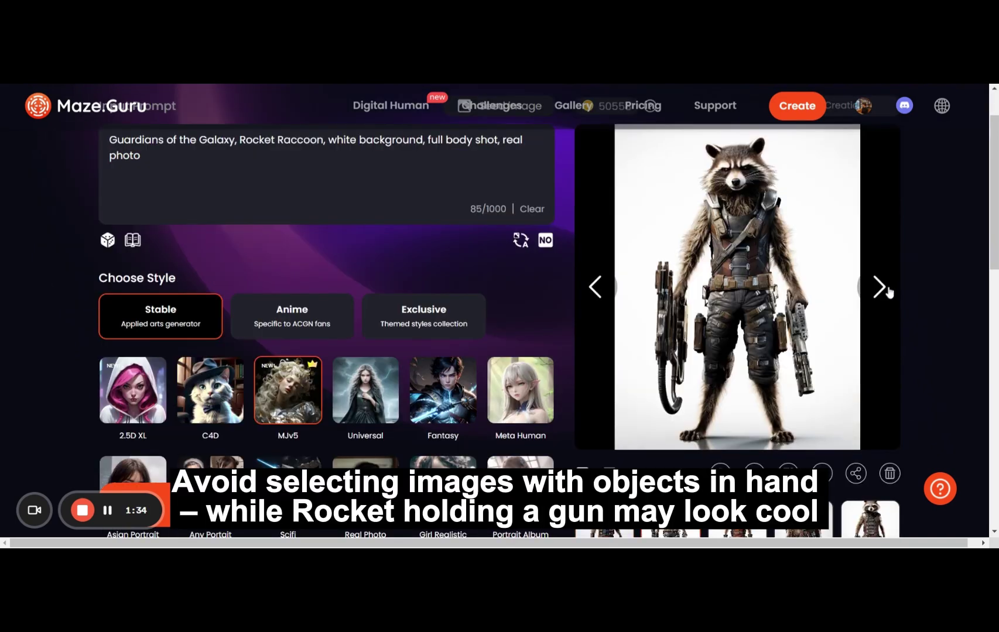
left_click(889, 291)
left_click(888, 291)
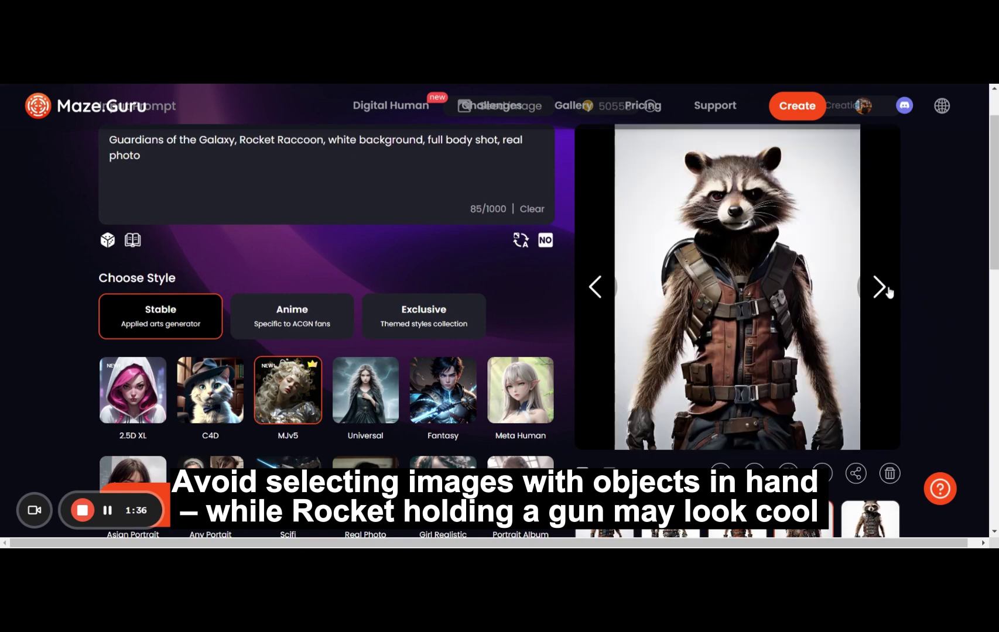
left_click(889, 291)
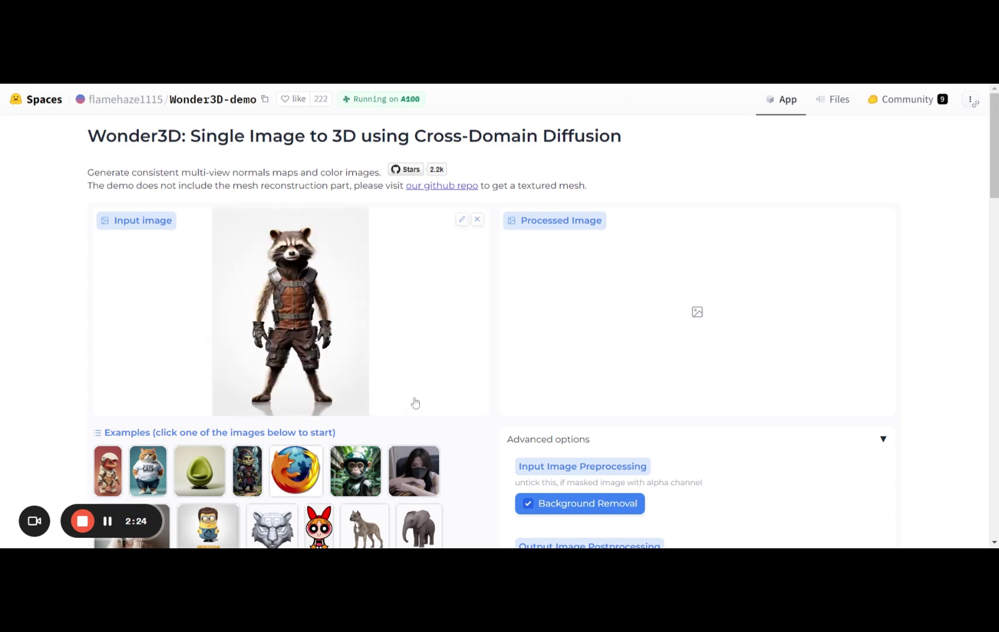
Enable Output Image Postprocessing Background Removal in the Wonder3D options
scroll(685, 347, "down", 2)
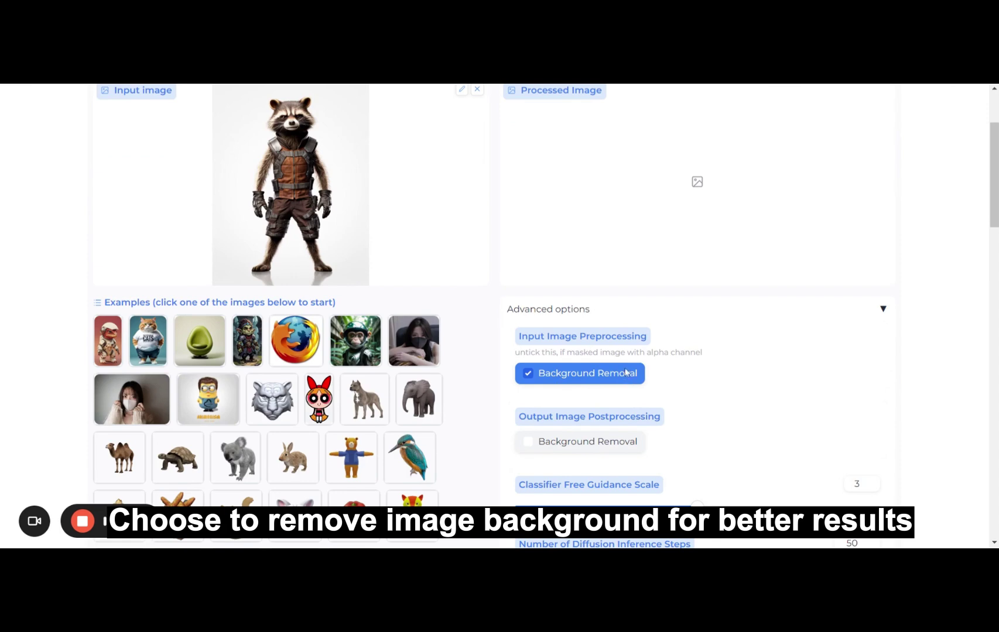
scroll(625, 372, "down", 2)
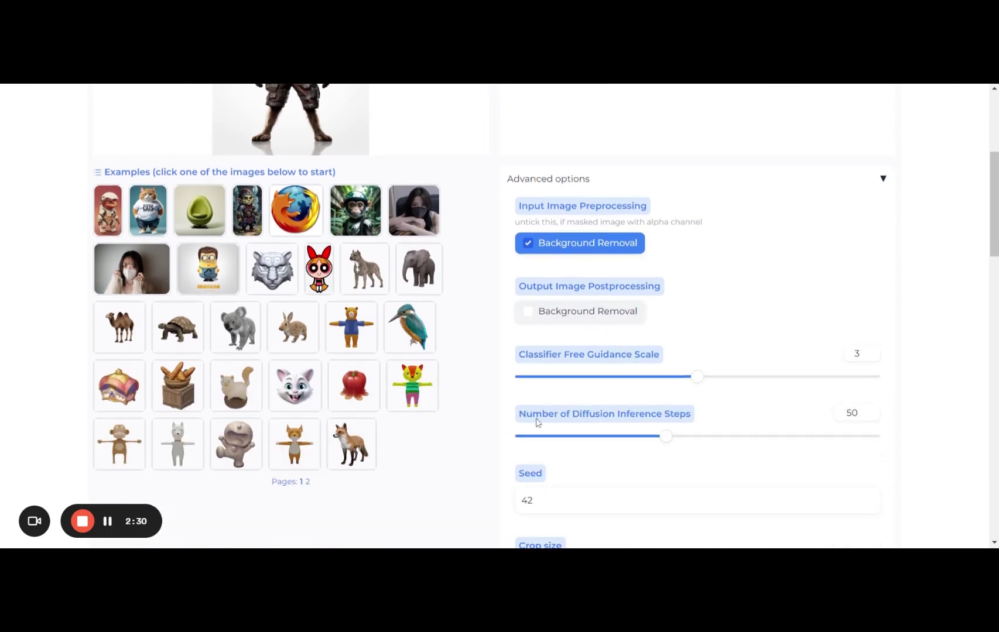
scroll(555, 385, "down", 2)
left_click(527, 181)
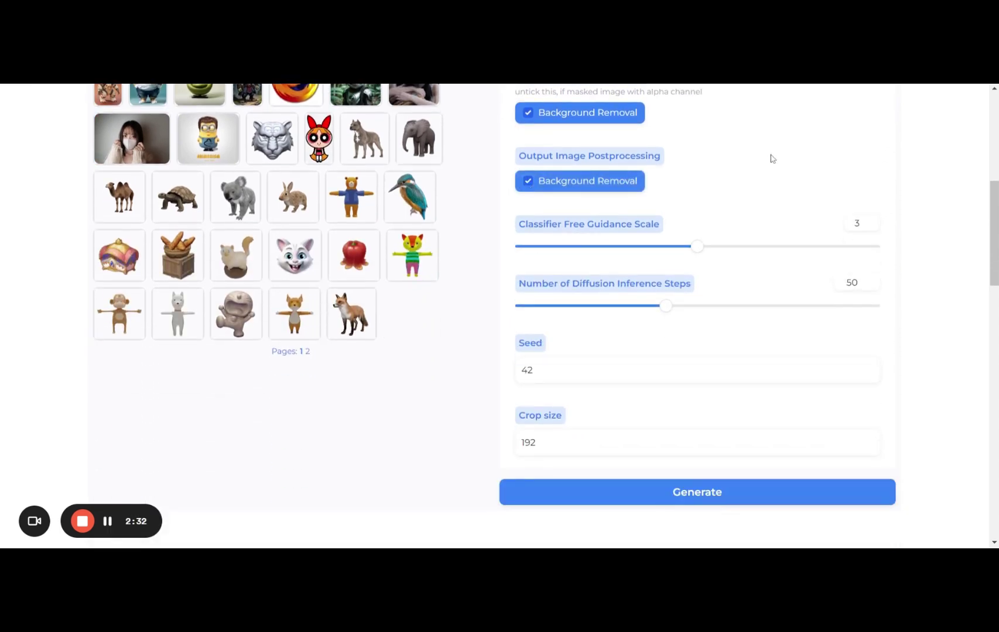
scroll(667, 379, "down", 2)
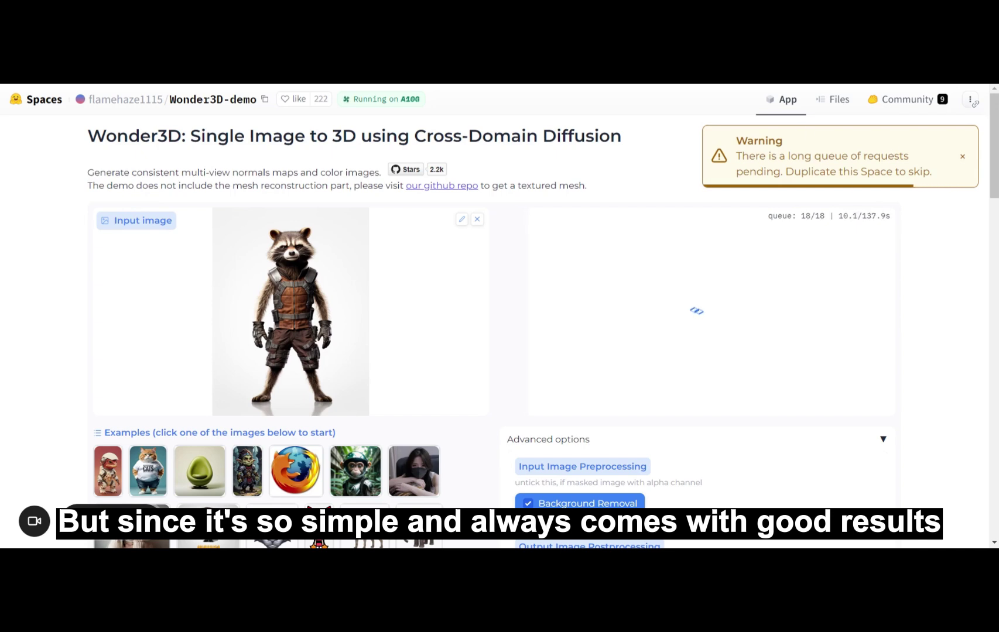
Scroll through the Wonder3D page while the raccoon job waits in the queue
scroll(876, 283, "down", 3)
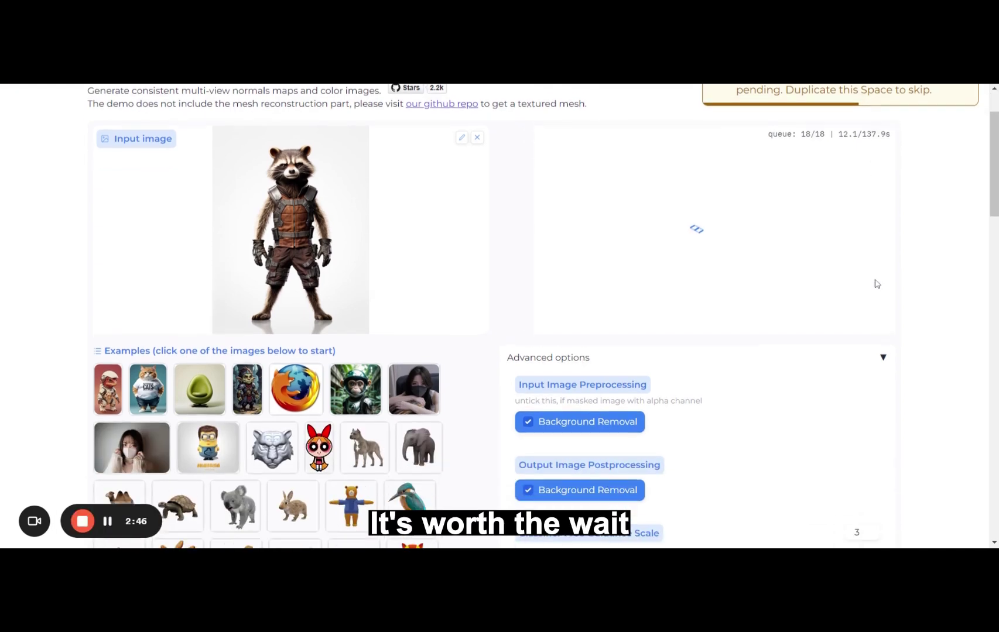
scroll(876, 283, "down", 15)
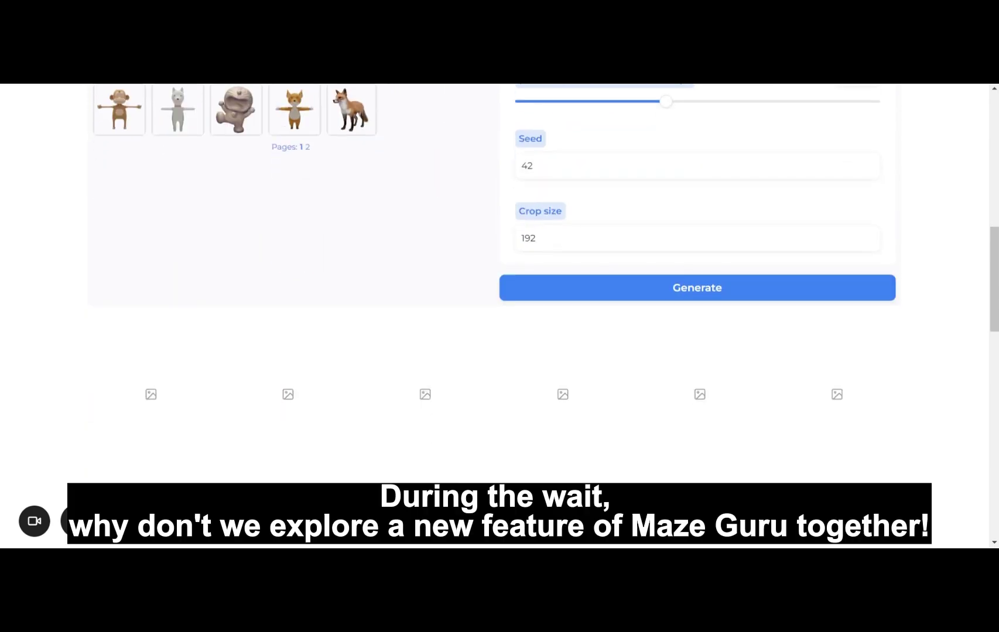
scroll(375, 419, "up", 20)
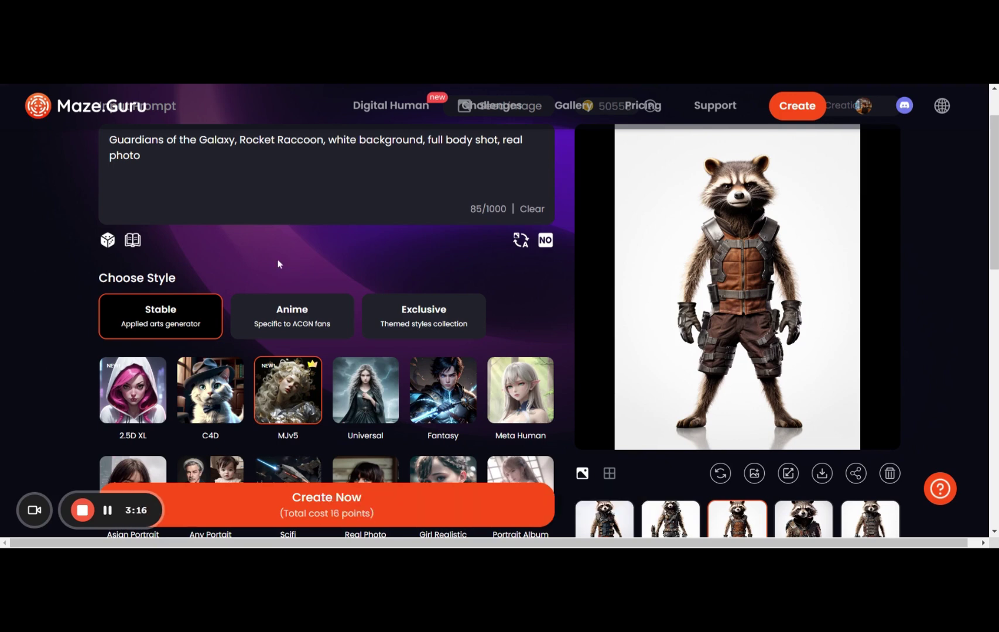
In the Prompt Generator, add the masterpiece and ninja tags to the prompt
left_click(132, 241)
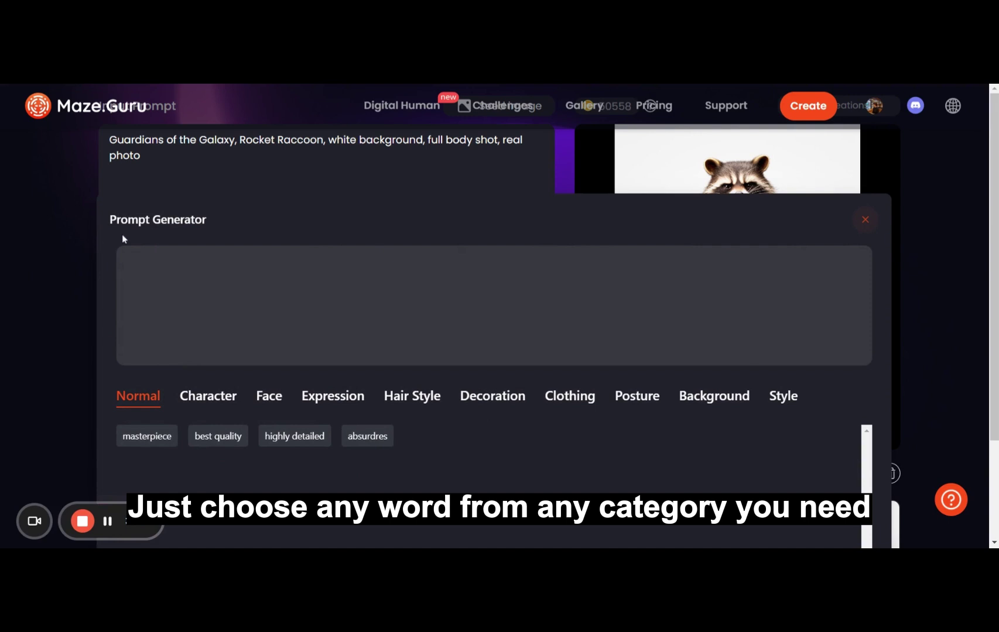
scroll(249, 235, "down", 1)
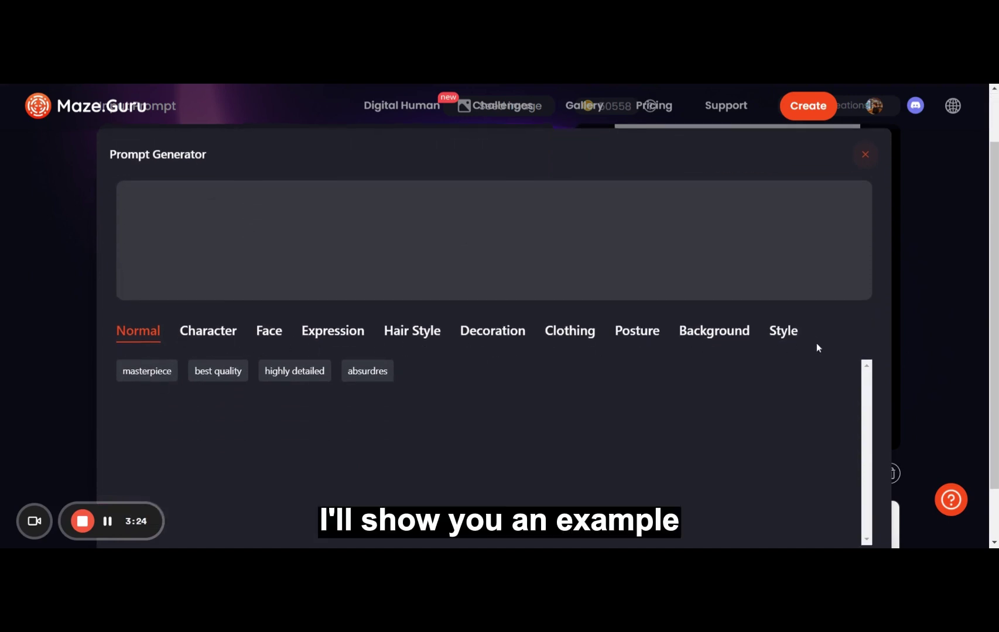
left_click(145, 379)
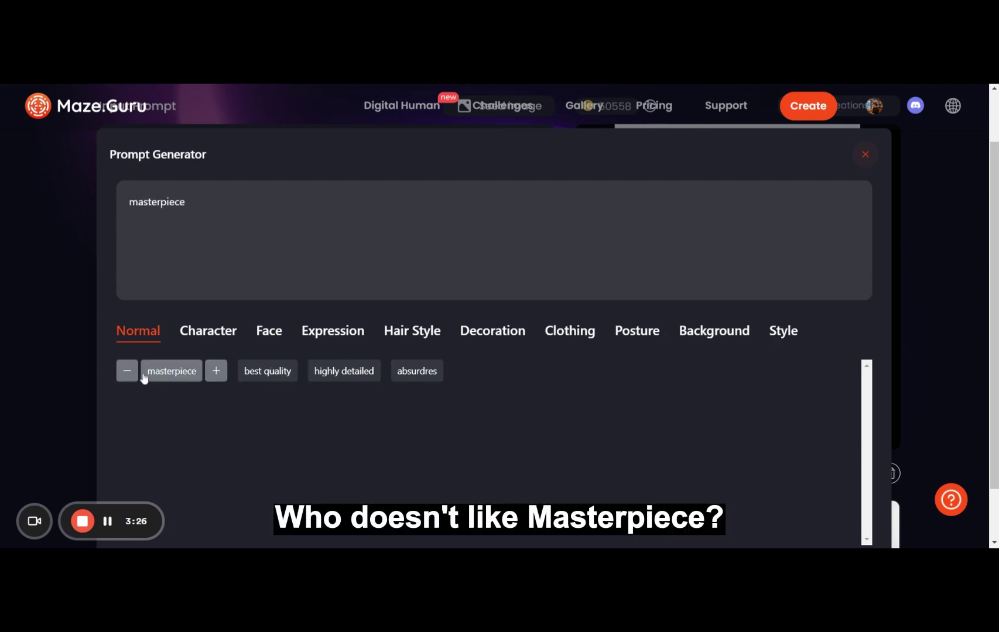
left_click(207, 334)
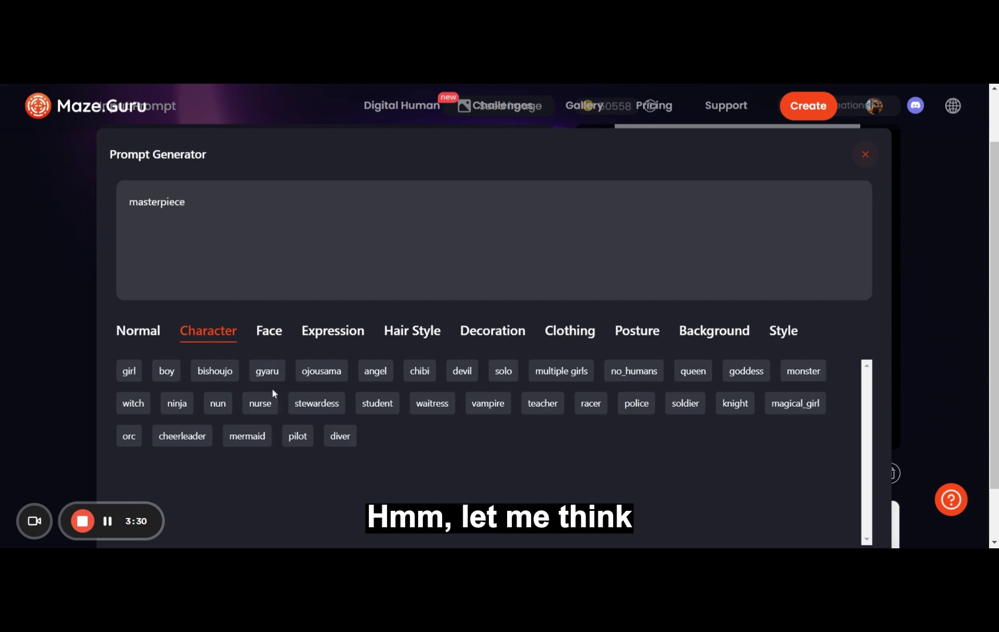
left_click(188, 408)
Add half-closed eyes, angry and curly hair from the Face, Expression and Hair tags
left_click(270, 339)
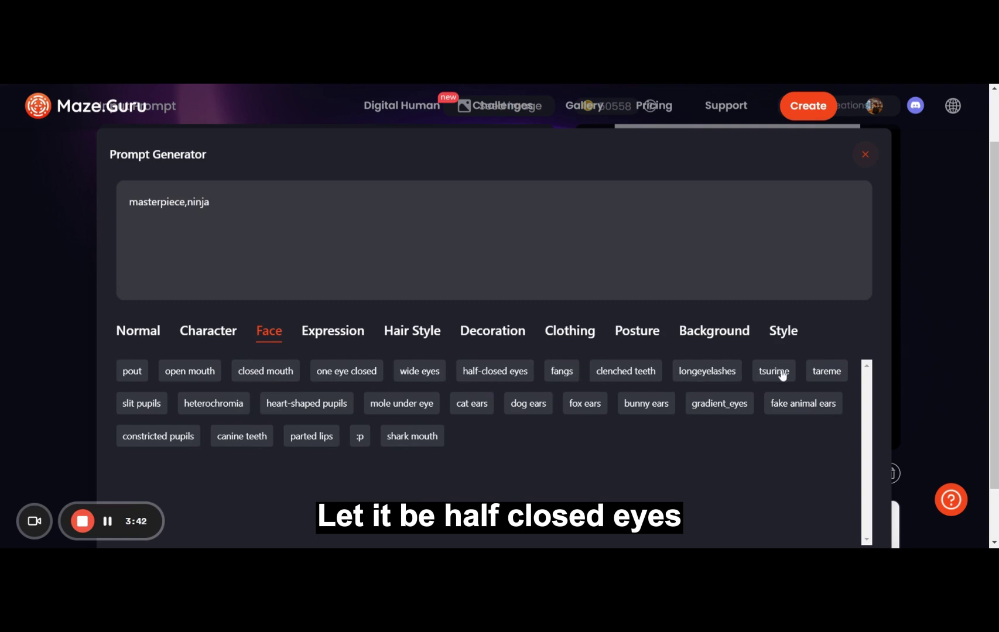
left_click(475, 377)
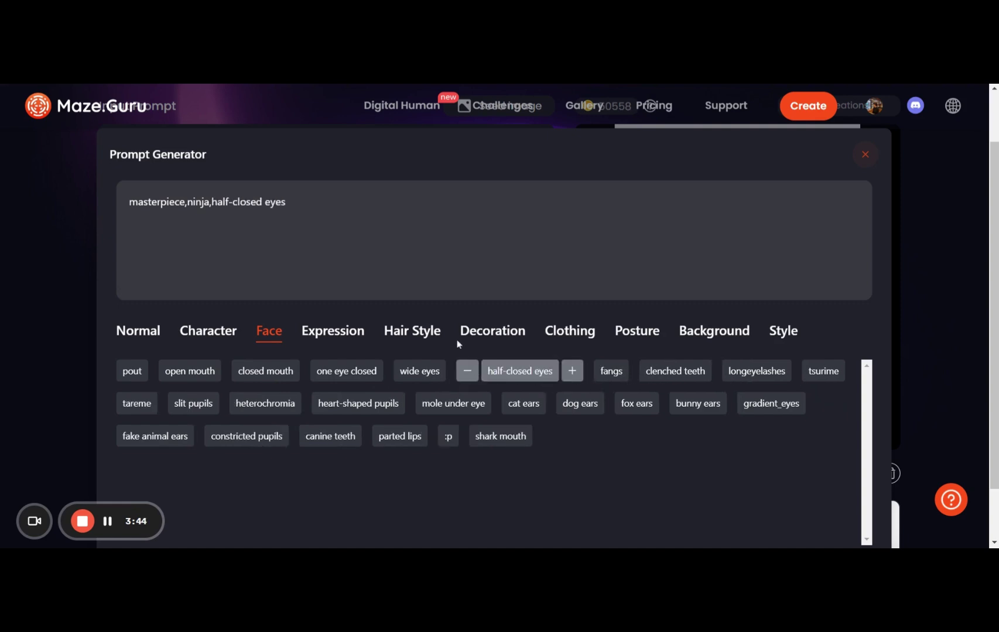
left_click(324, 340)
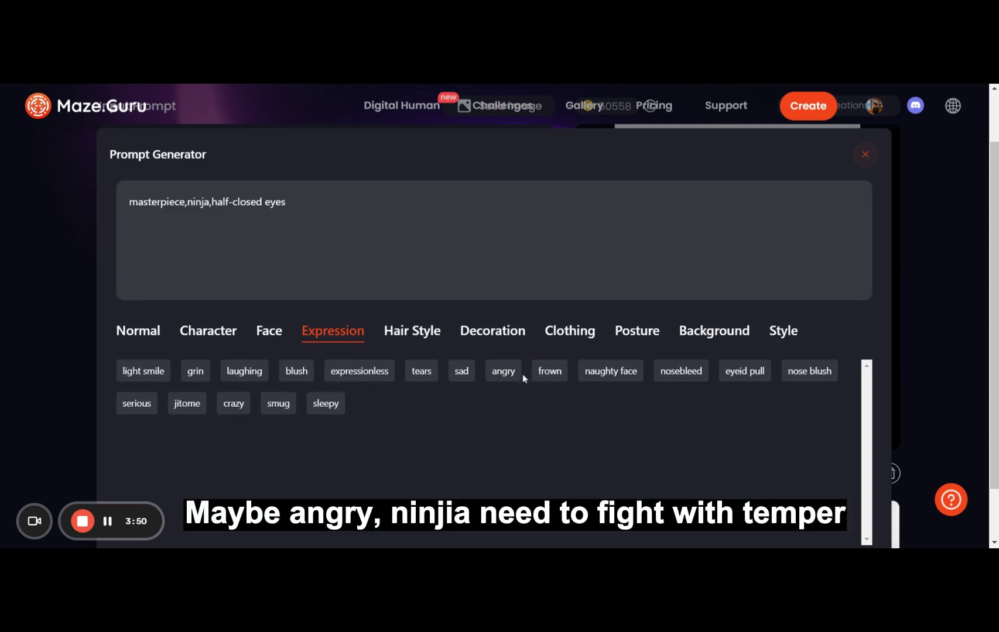
left_click(501, 375)
left_click(421, 332)
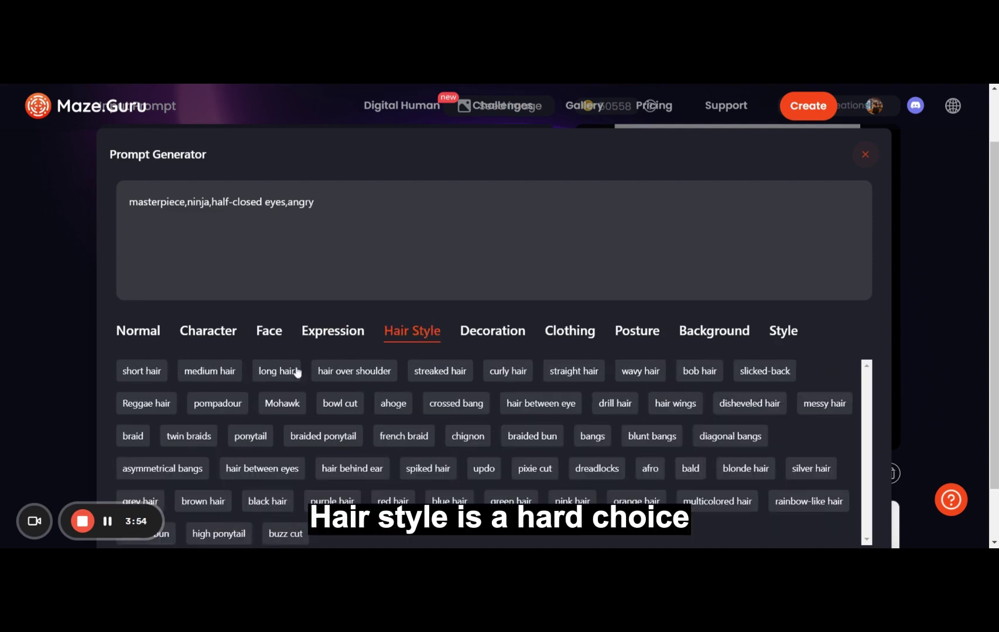
left_click(518, 375)
Add the japanses clothes and look at viewer tags from Clothing and Posture
left_click(502, 333)
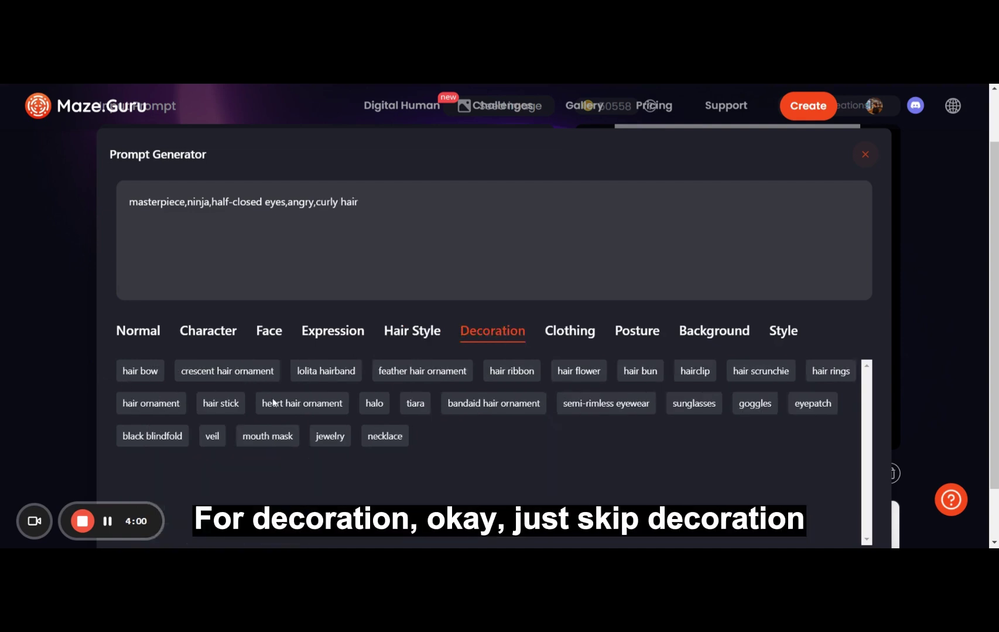
left_click(581, 332)
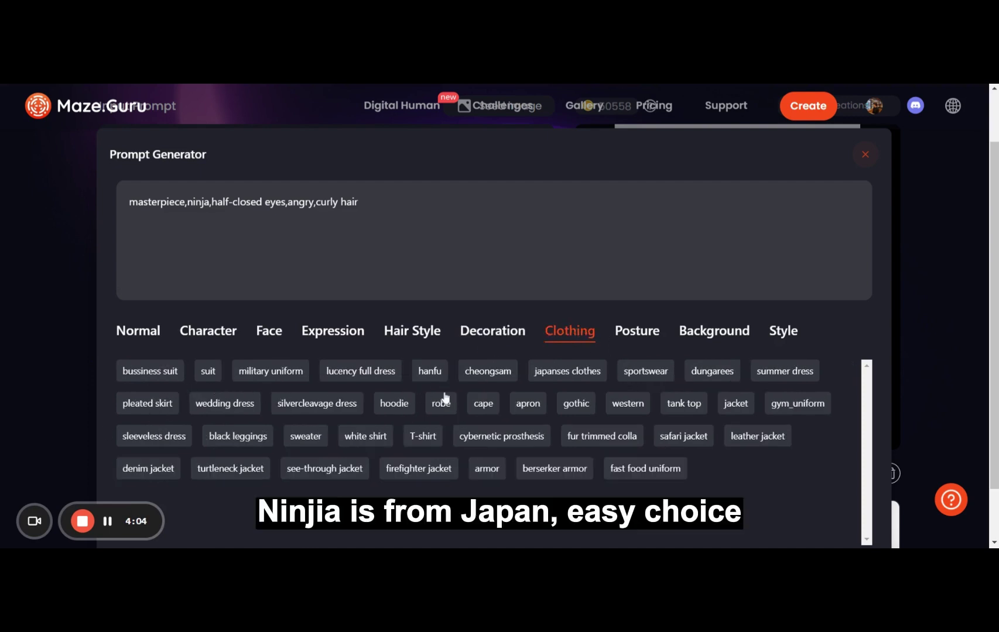
left_click(611, 373)
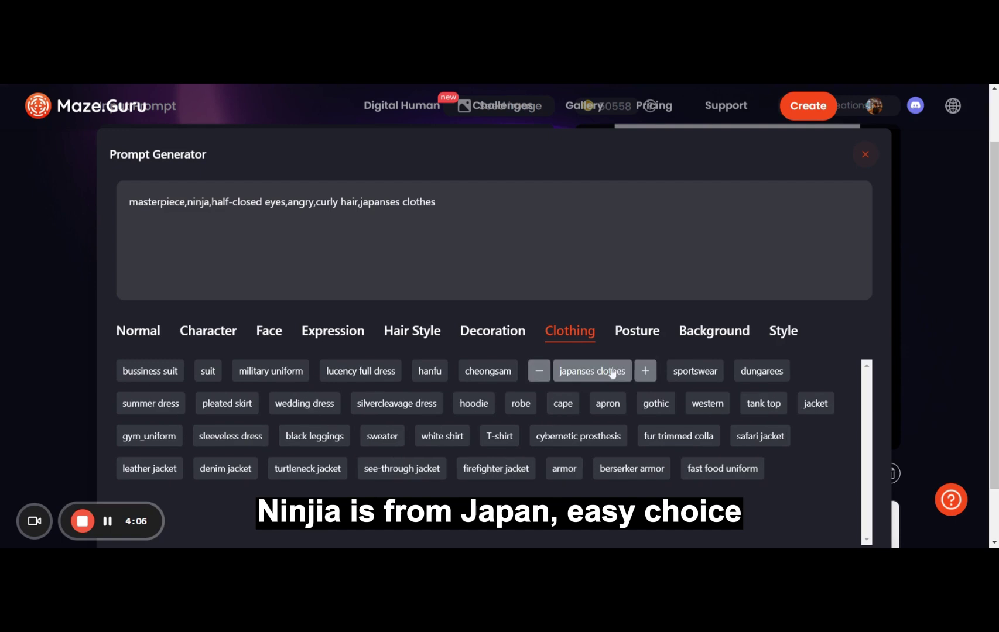
left_click(646, 339)
left_click(157, 376)
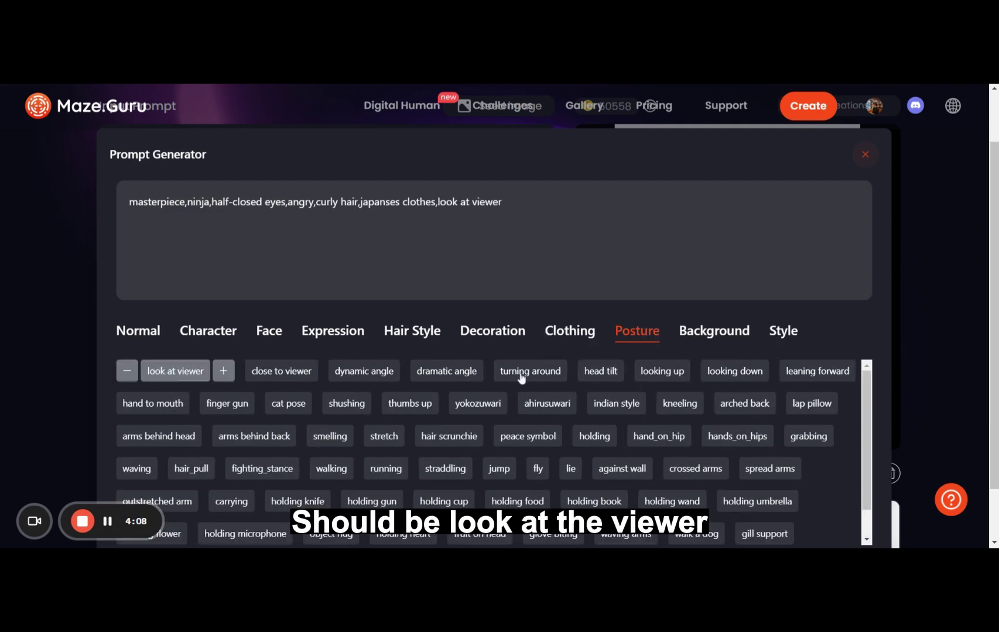
Add night from Background and background light from Style to finish the prompt
left_click(720, 335)
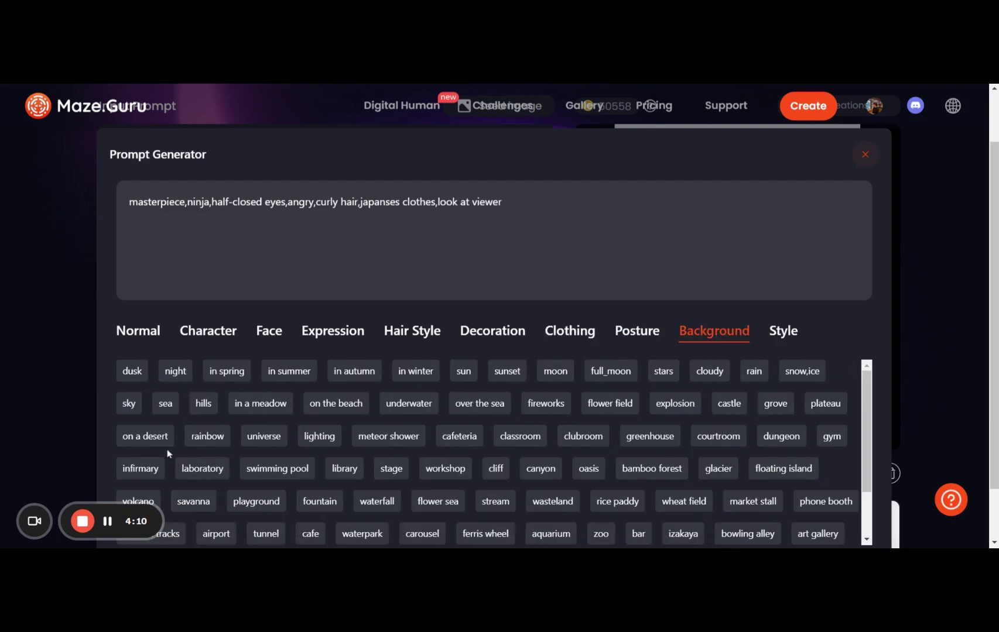
left_click(174, 374)
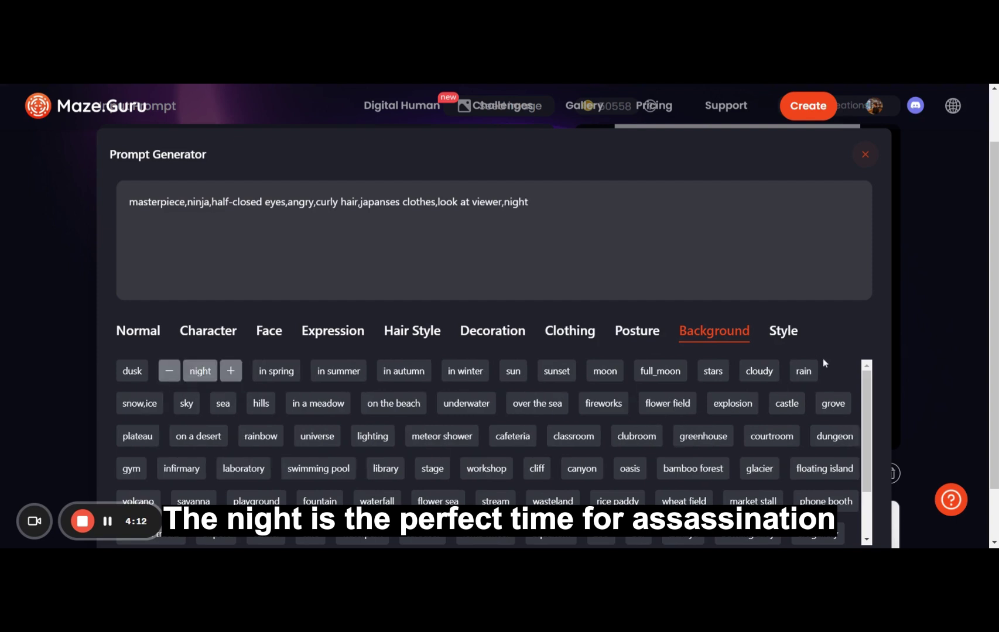
left_click(784, 335)
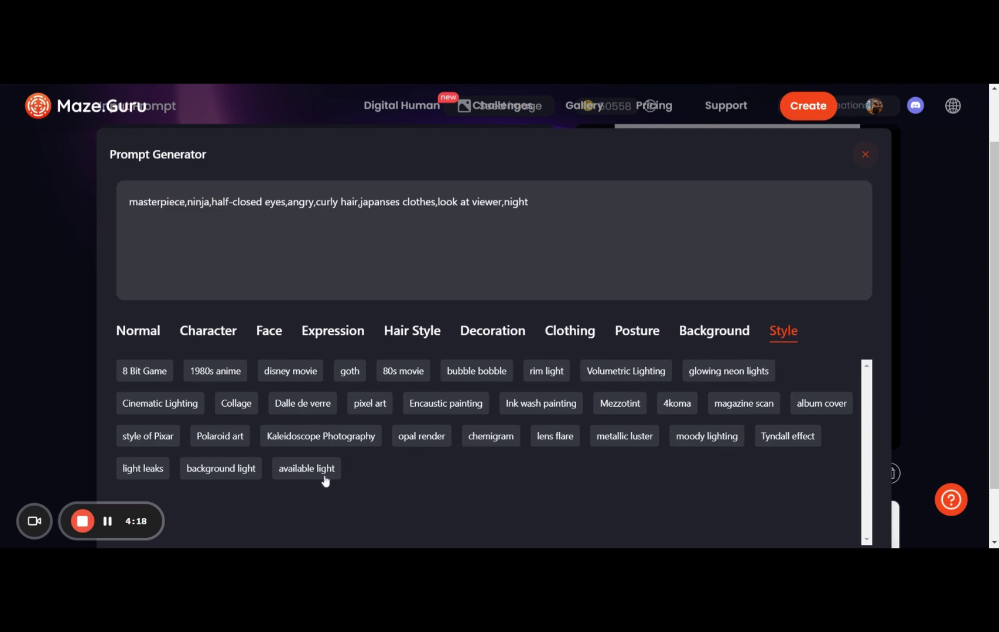
left_click(215, 475)
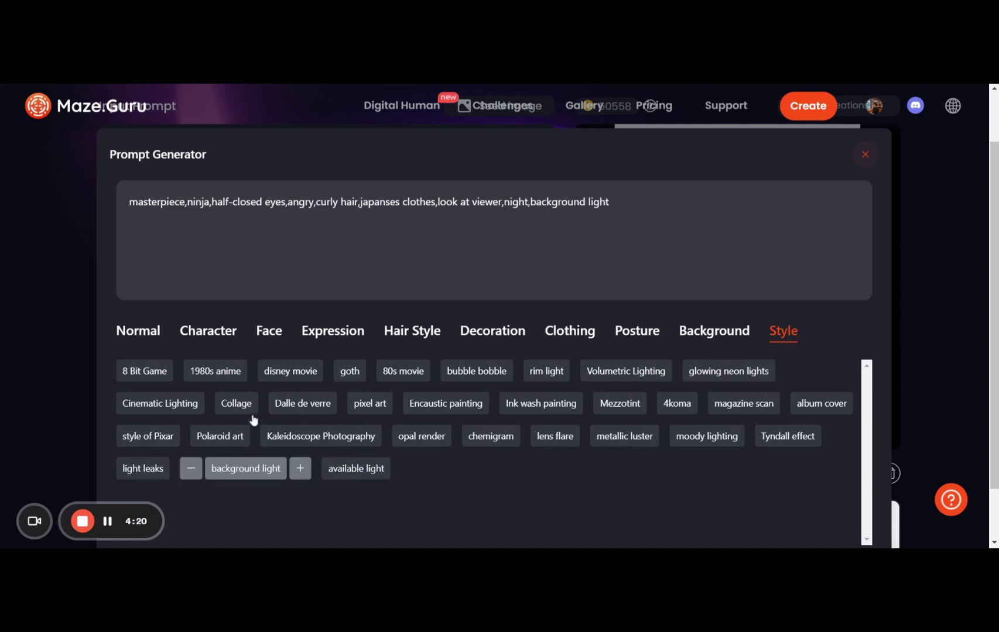
scroll(666, 368, "down", 1)
scroll(667, 366, "down", 1)
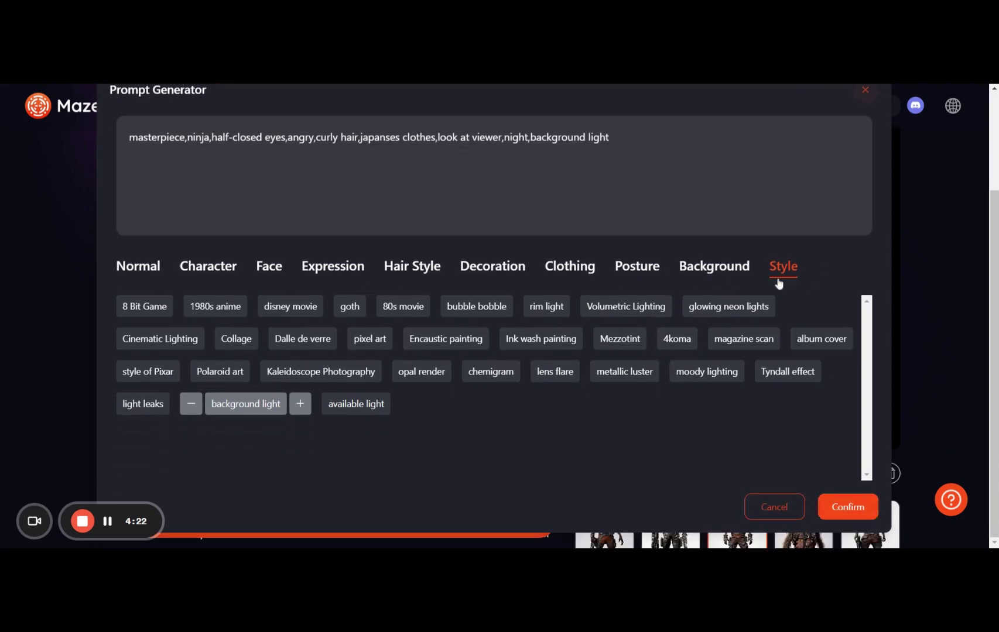
Confirm the ninja prompt into the main box and generate four drawings for 16 points
left_click(847, 506)
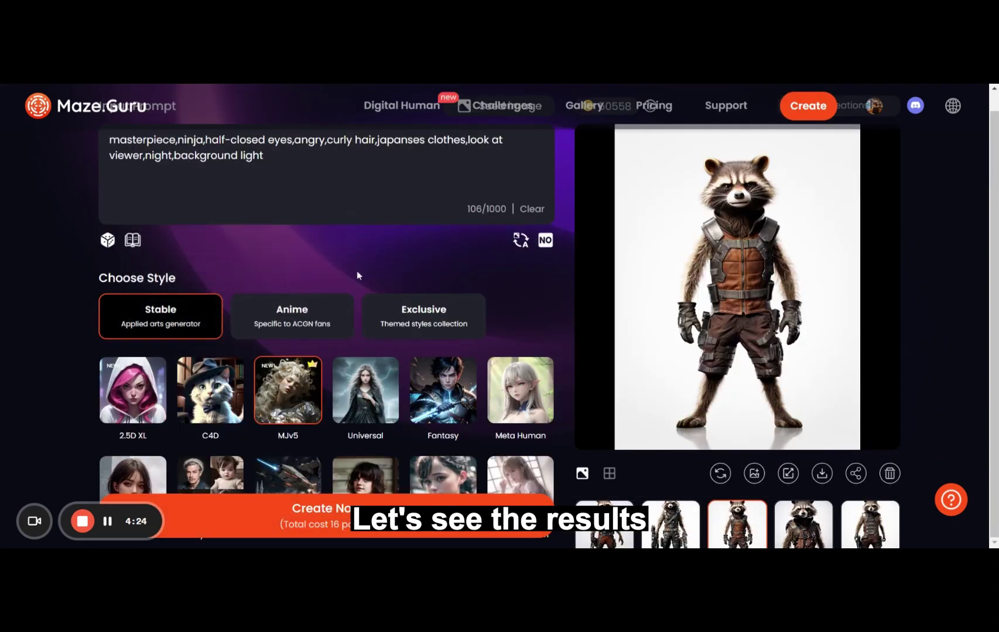
scroll(386, 318, "down", 10)
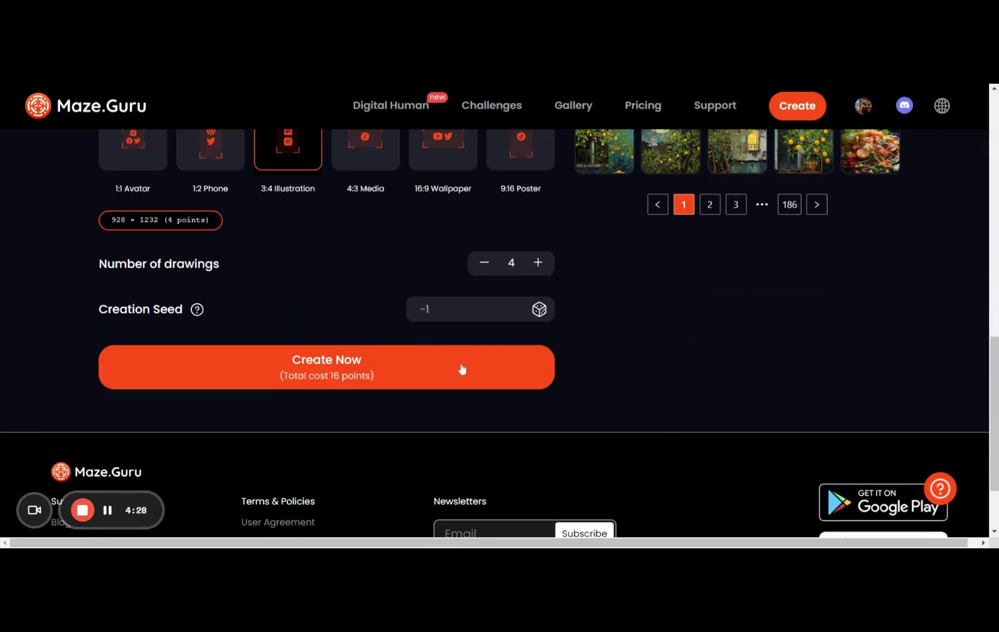
left_click(462, 368)
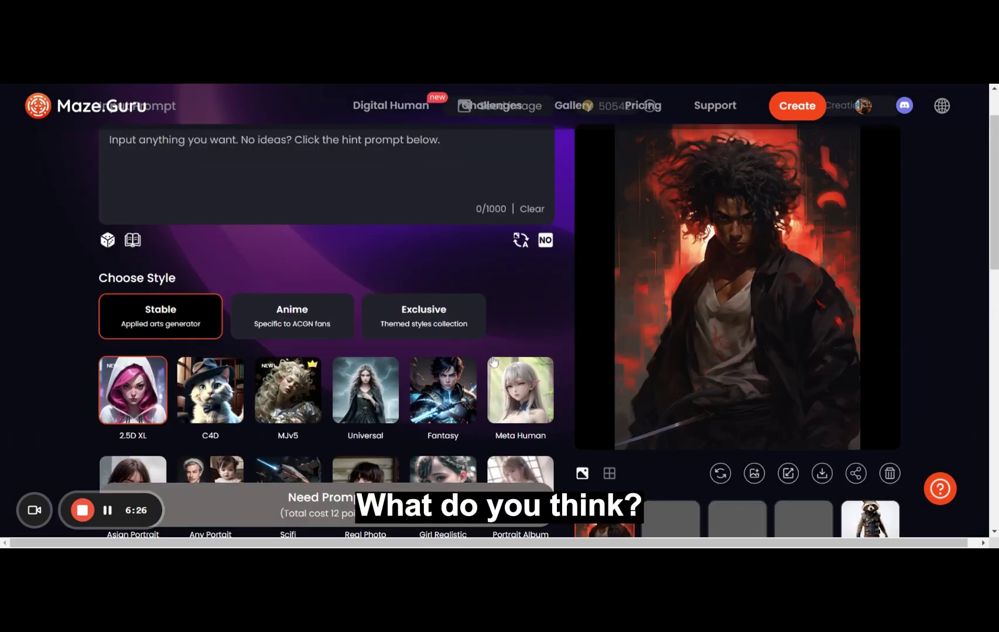
Page through the four ninja images to the dark, curly-haired ninja boy
mouse_move(879, 287)
left_click(880, 287)
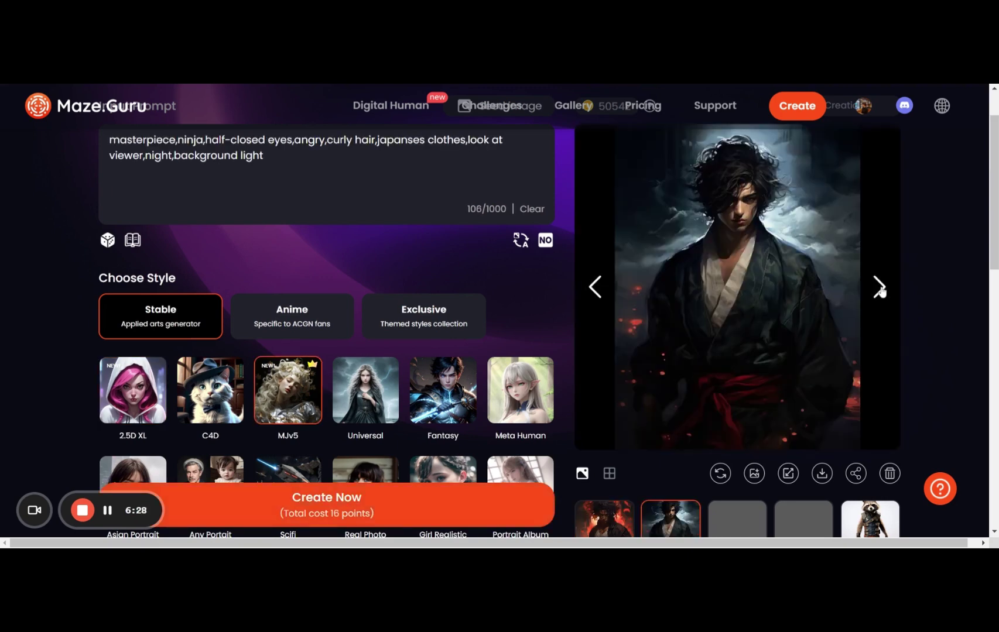
left_click(880, 287)
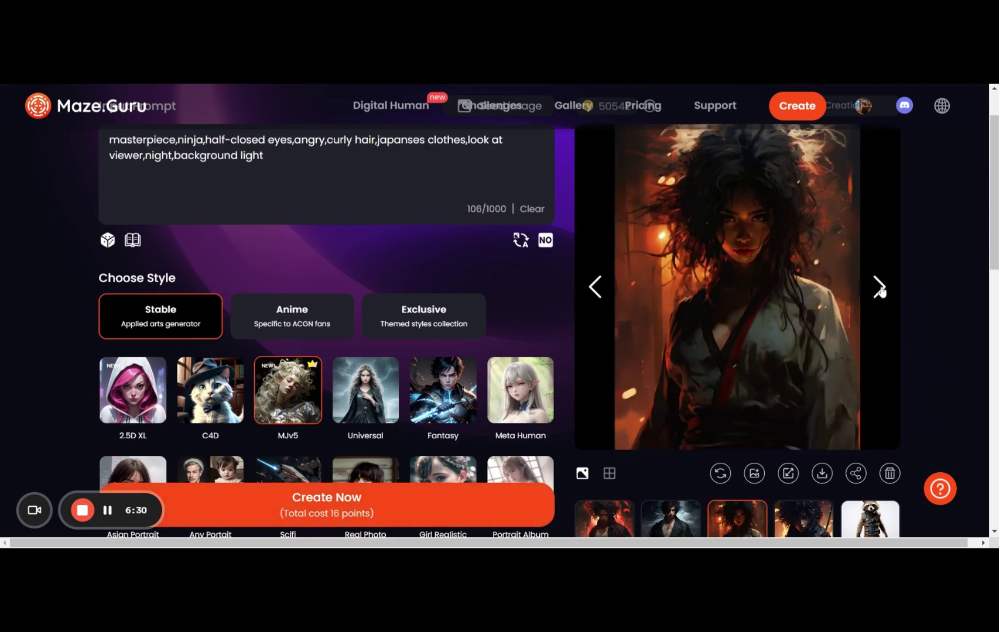
left_click(879, 286)
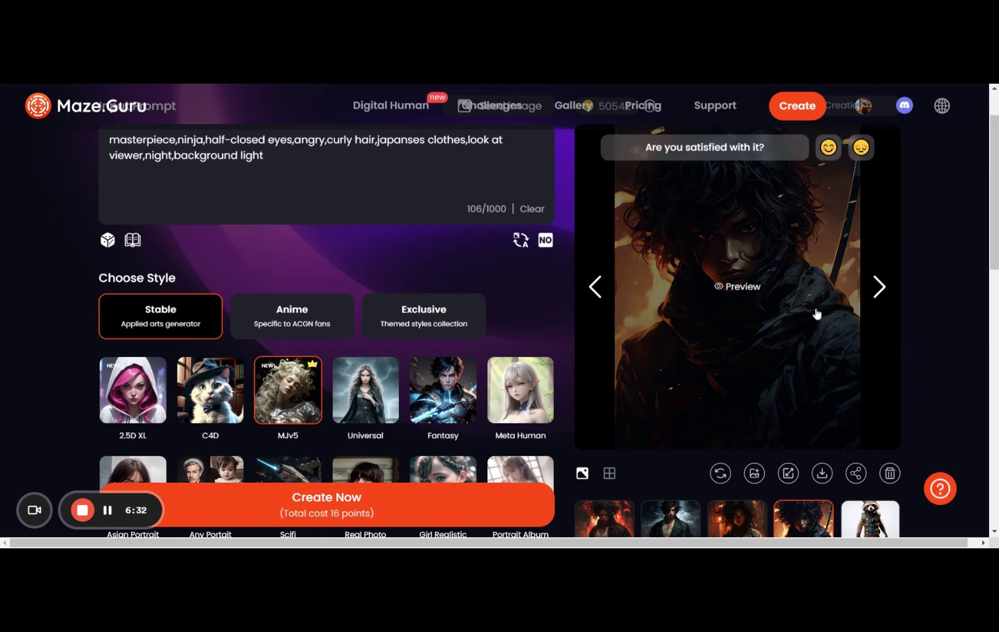
scroll(973, 284, "up", 1)
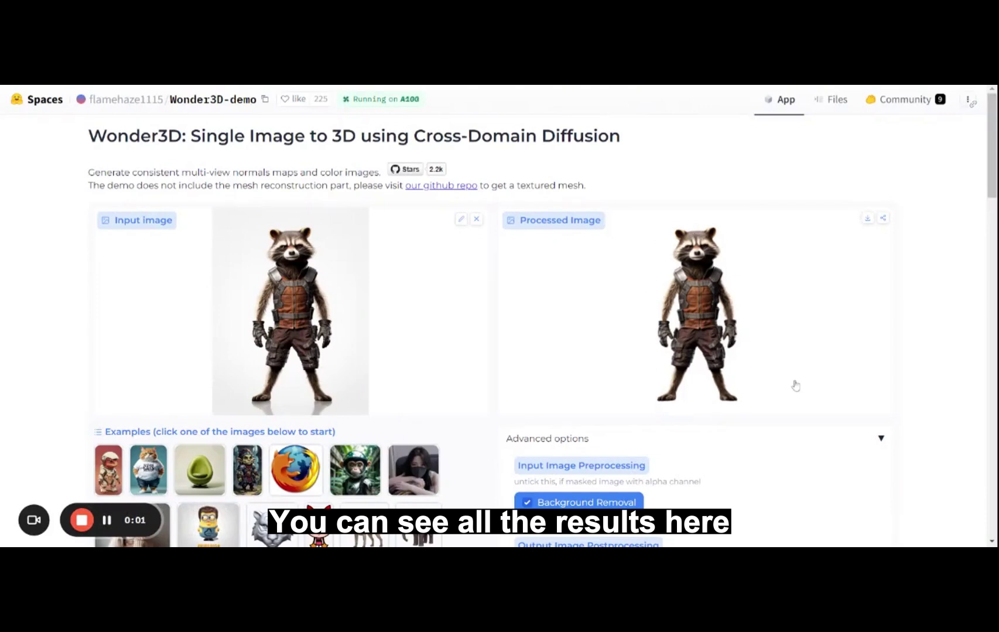
Scroll down to the raccoon's six multi-view colour renders and six normal maps
scroll(710, 323, "down", 1)
scroll(711, 323, "down", 5)
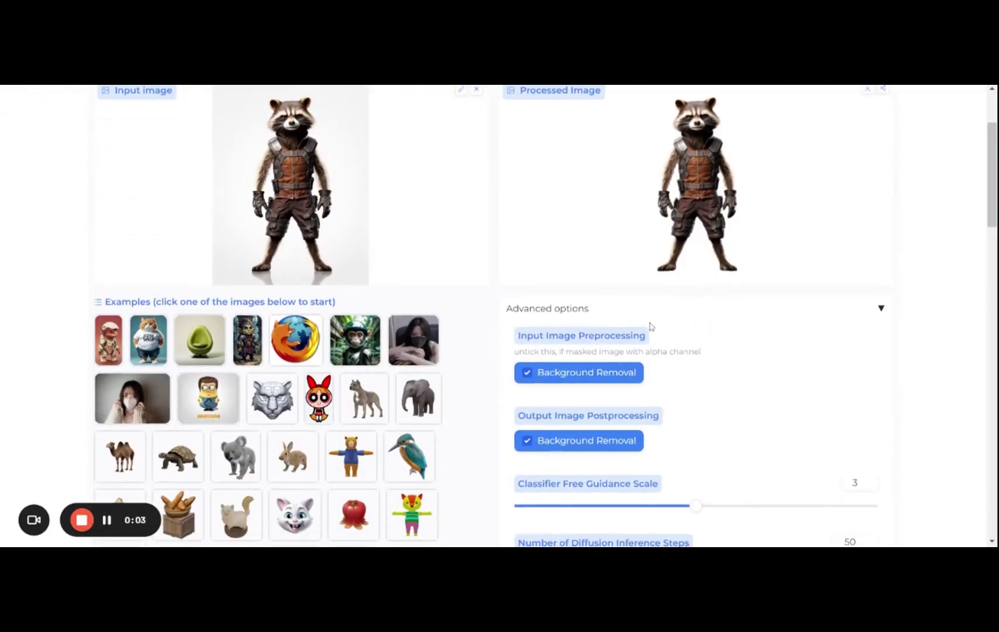
scroll(631, 350, "down", 3)
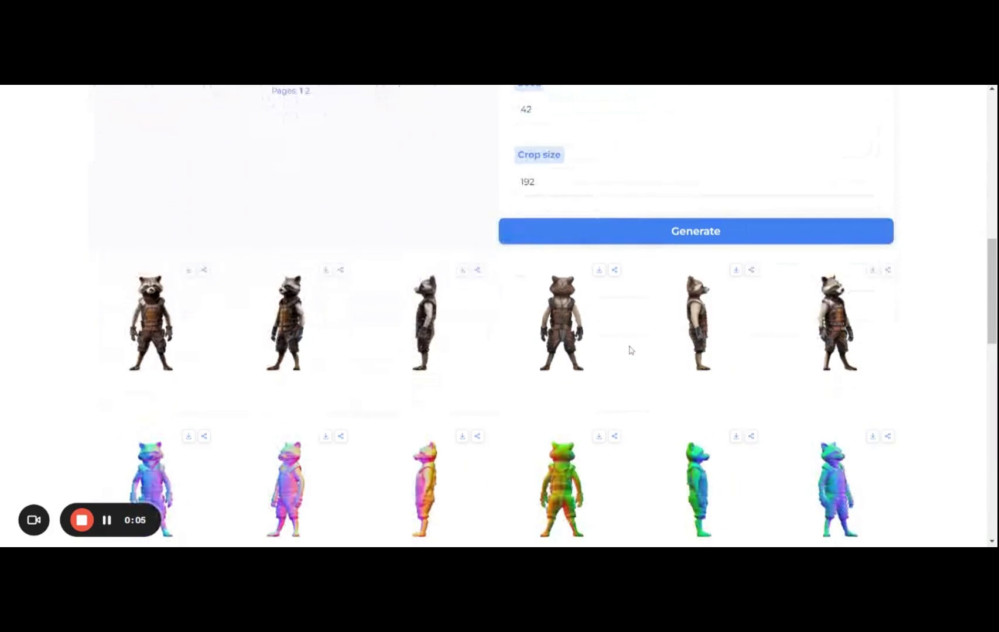
scroll(96, 361, "down", 2)
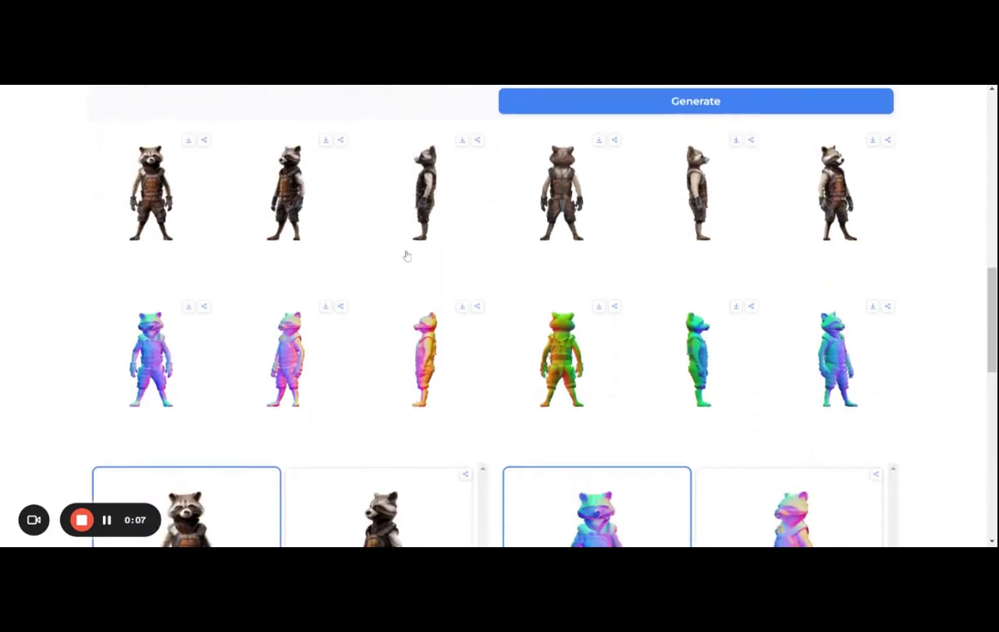